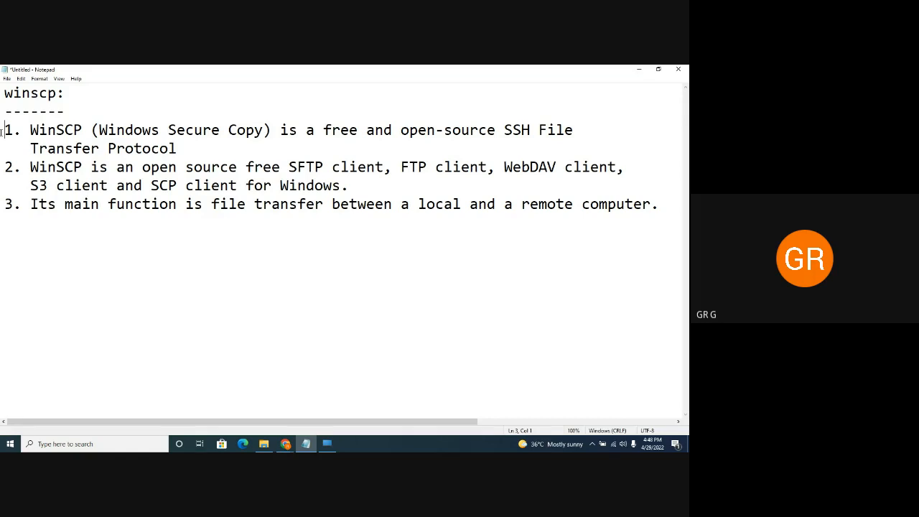
# Review the numbered points of the WinSCP notes in Notepad
pyautogui.moveTo(3, 132); pyautogui.dragTo(13, 206)
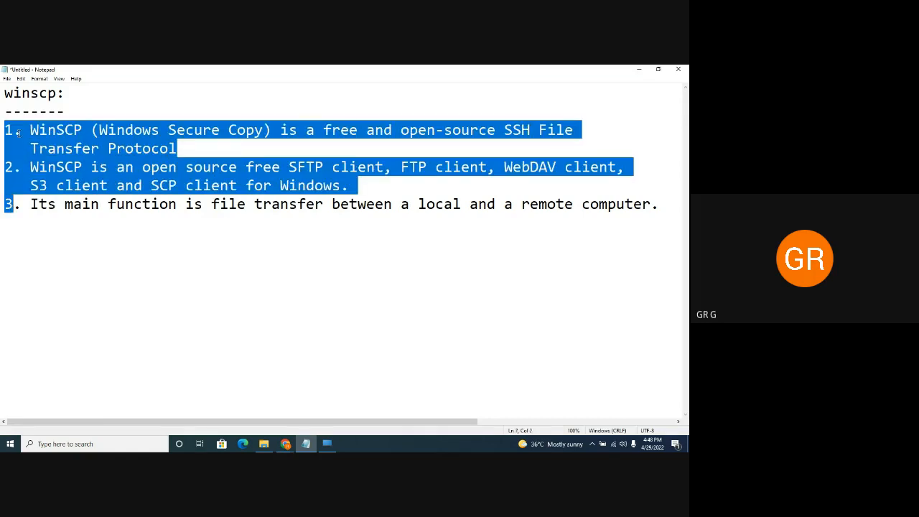
pyautogui.click(133, 148)
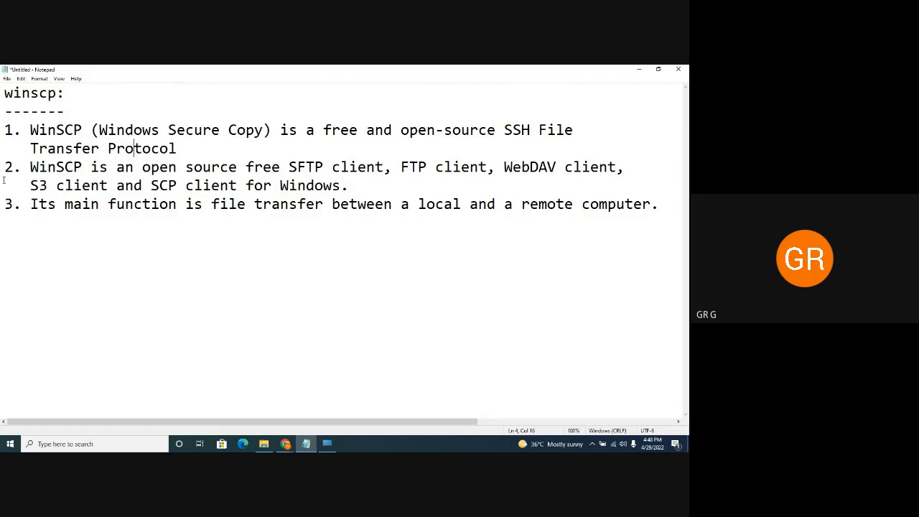
pyautogui.moveTo(5, 204); pyautogui.dragTo(31, 205)
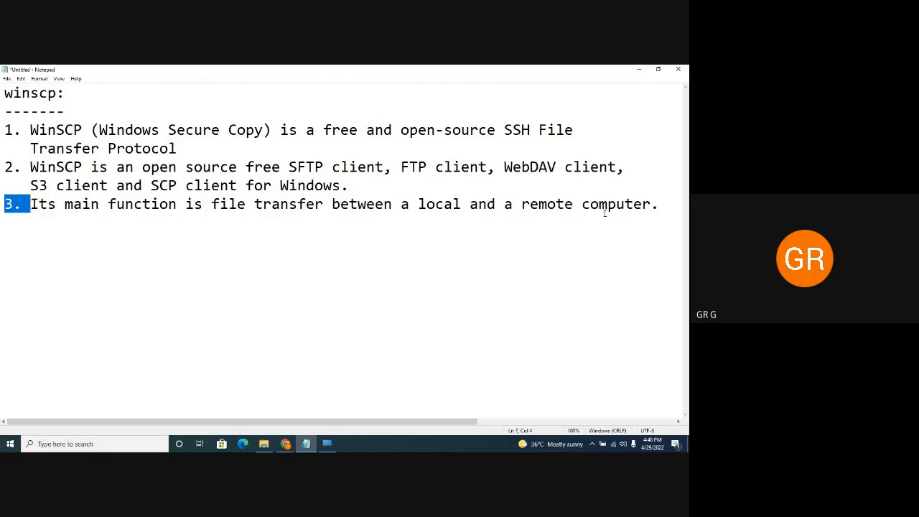
pyautogui.click(659, 205)
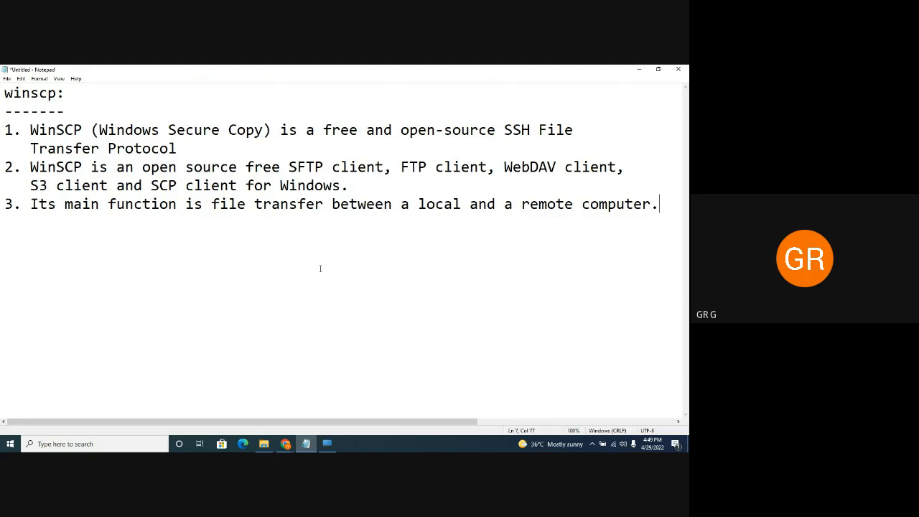
# On the remote desktop, launch WinSCP through Windows Search with 'win'
pyautogui.click(327, 444)
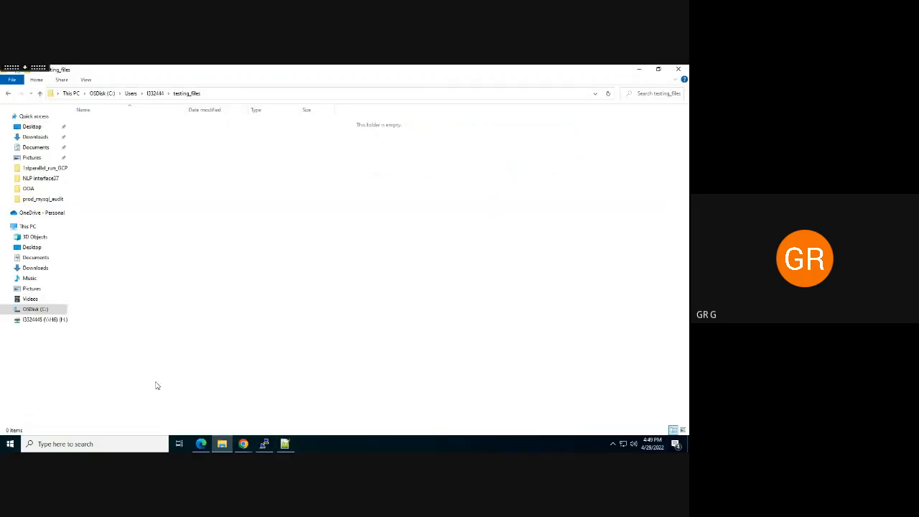
pyautogui.click(151, 444)
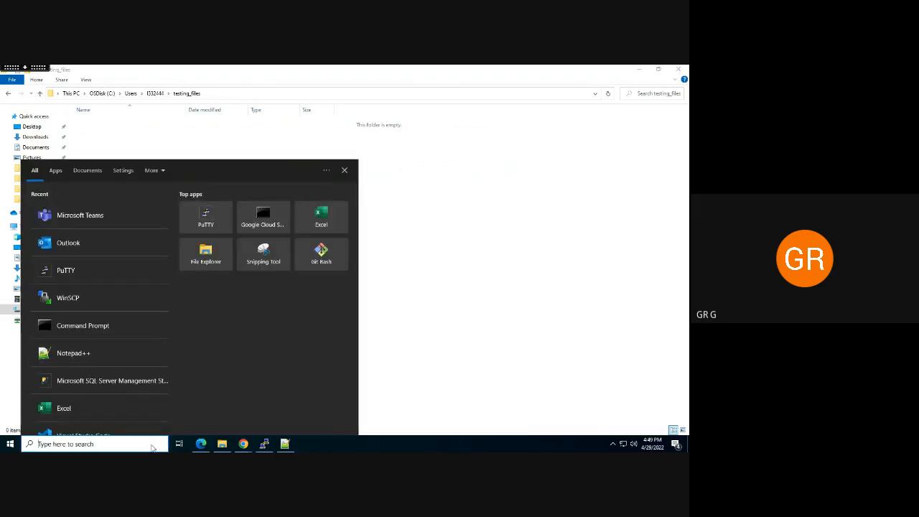
pyautogui.write('winSCP')
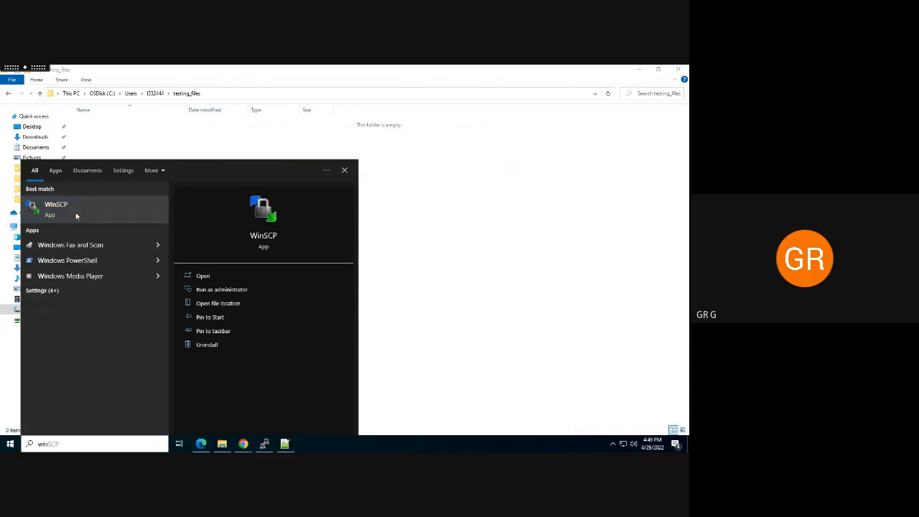
pyautogui.click(76, 212)
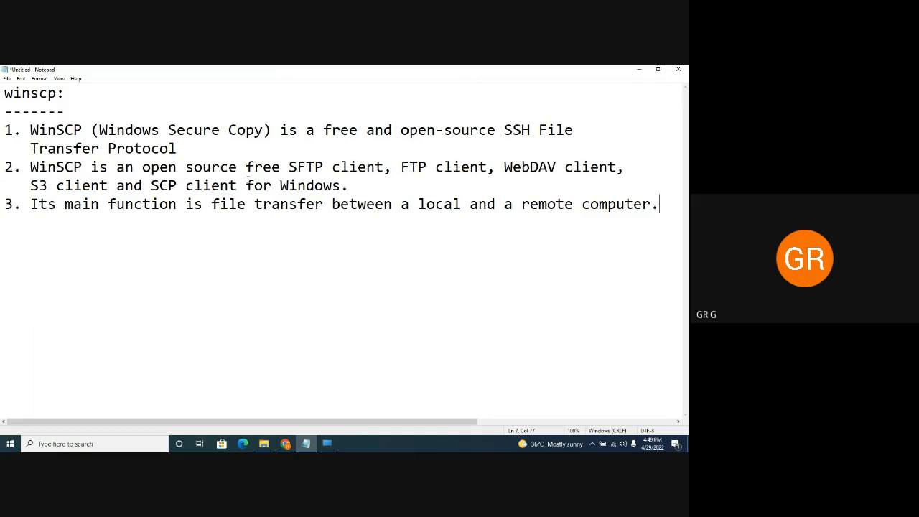
pyautogui.click(327, 444)
pyautogui.click(467, 202)
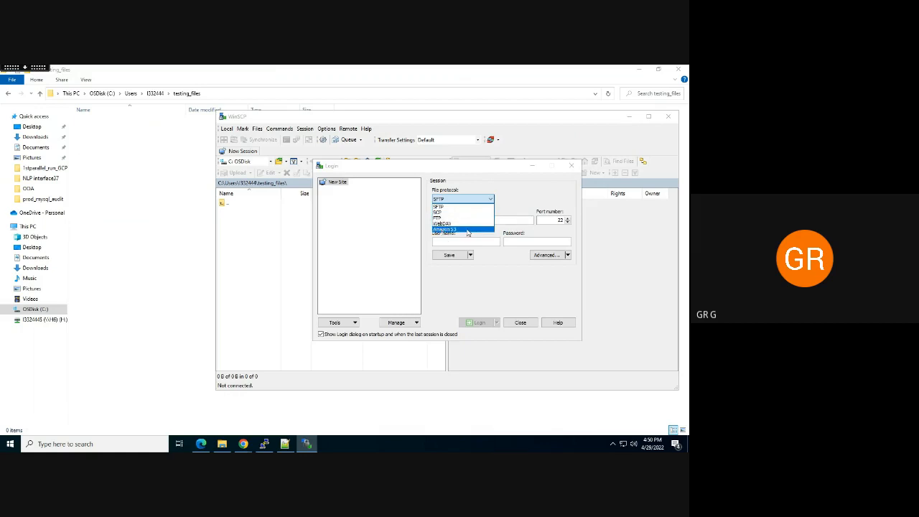
pyautogui.click(452, 201)
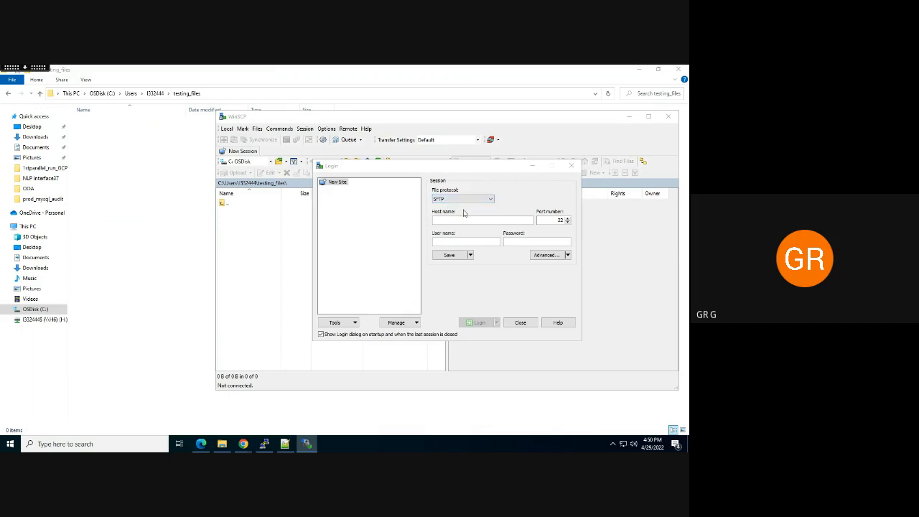
pyautogui.click(448, 220)
pyautogui.click(445, 240)
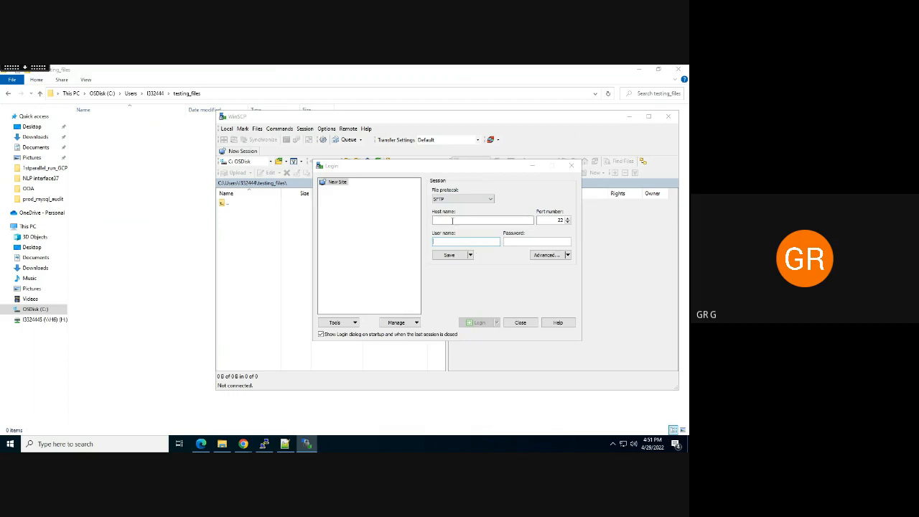
# Enter the remote host name, the user name and the account password in the Login dialog
pyautogui.click(452, 221)
pyautogui.write('1')
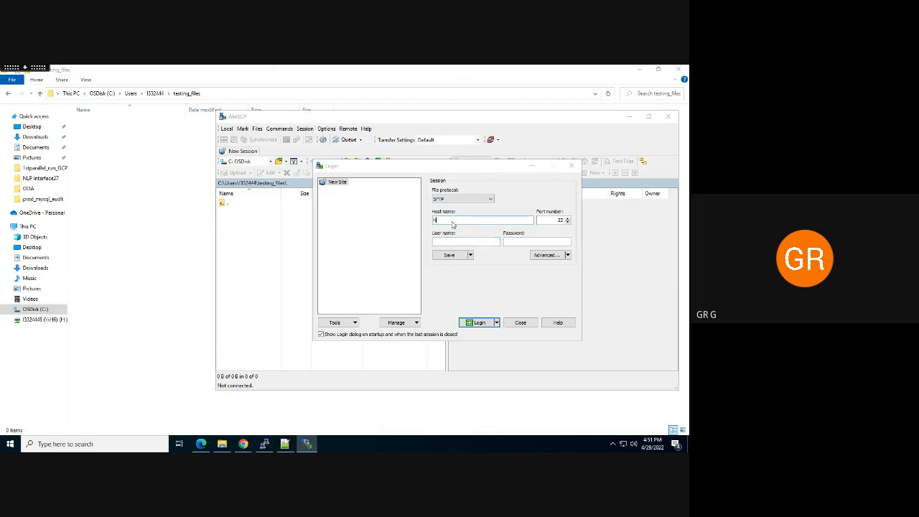
pyautogui.write('dpend23')
pyautogui.click(451, 241)
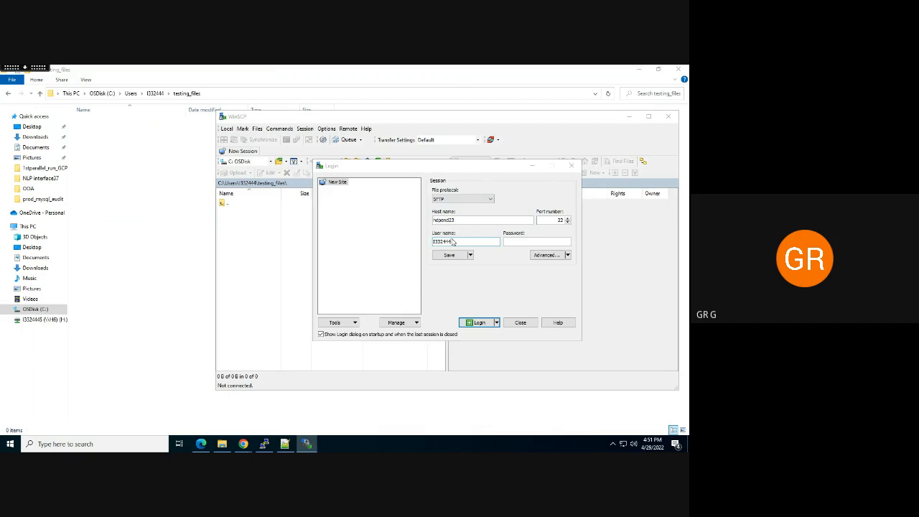
pyautogui.click(518, 243)
pyautogui.write('*****')
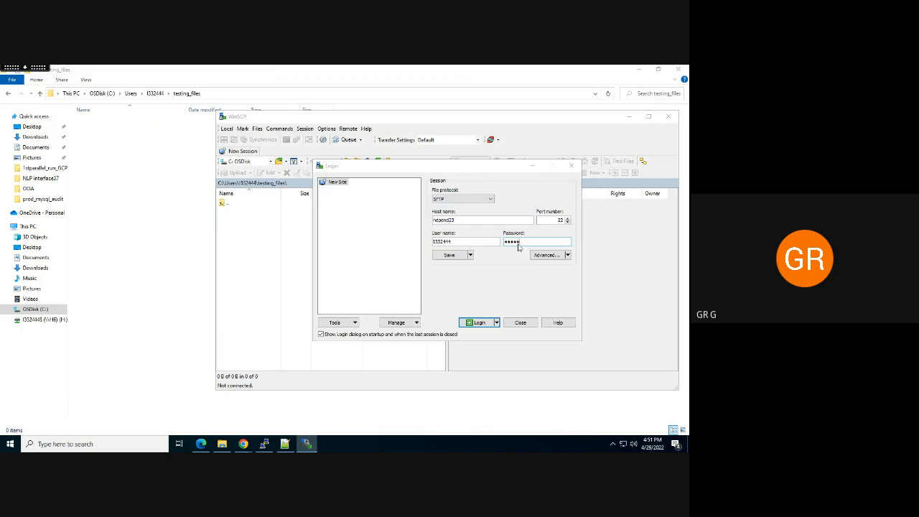
pyautogui.write('**')
# Log in over SFTP, then browse into the remote dly folder and back up
pyautogui.click(479, 323)
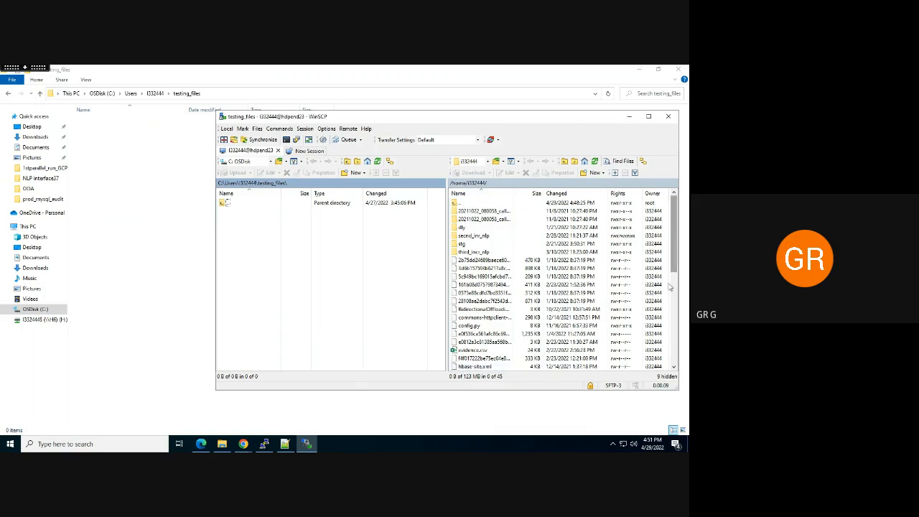
pyautogui.scroll(-1, 671, 287)
pyautogui.moveTo(659, 382); pyautogui.dragTo(677, 201)
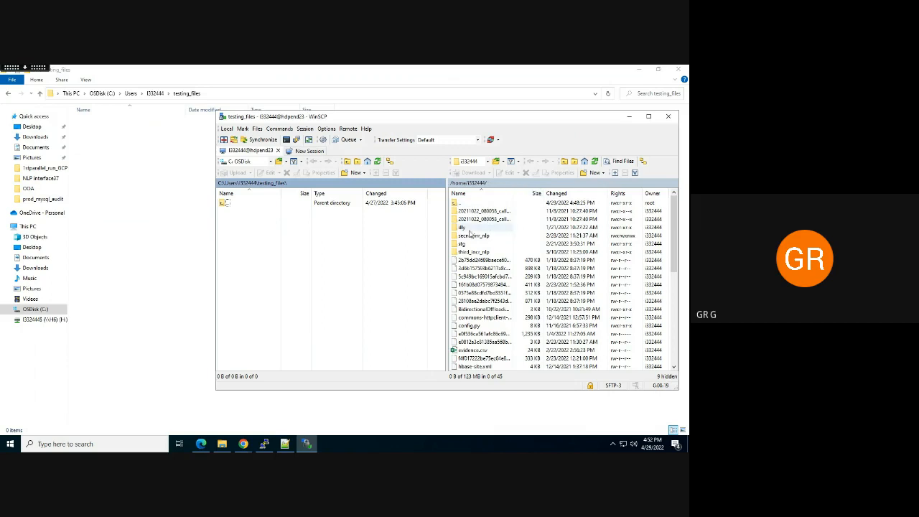
pyautogui.doubleClick(468, 228)
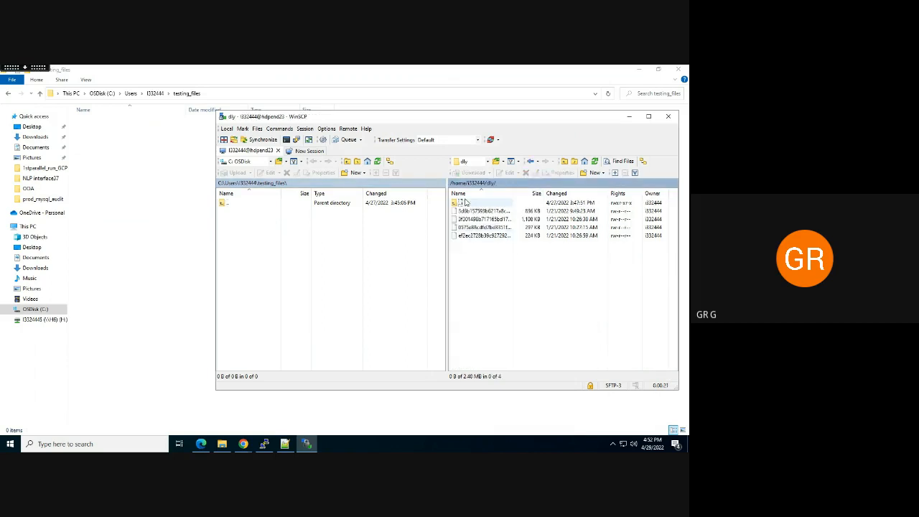
pyautogui.doubleClick(466, 203)
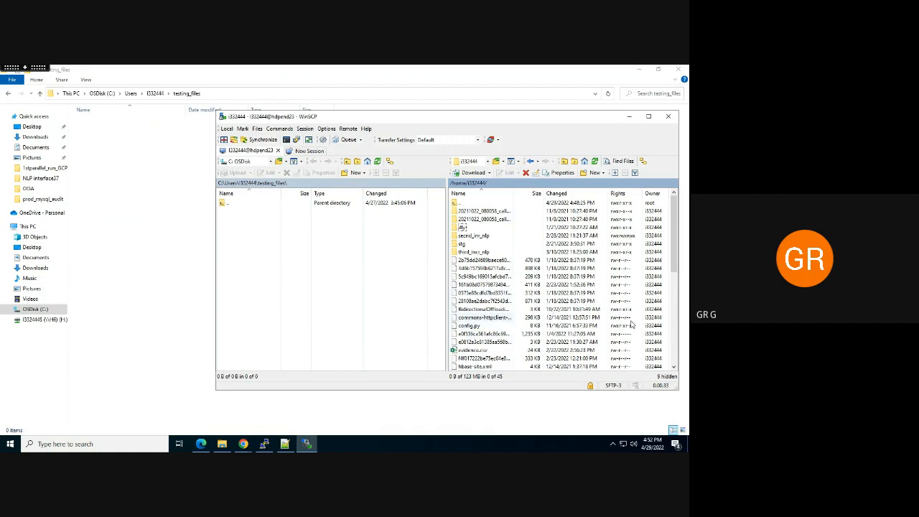
# Minimize WinSCP to check the local testing_files folder, then restore it
pyautogui.moveTo(675, 267); pyautogui.dragTo(675, 277)
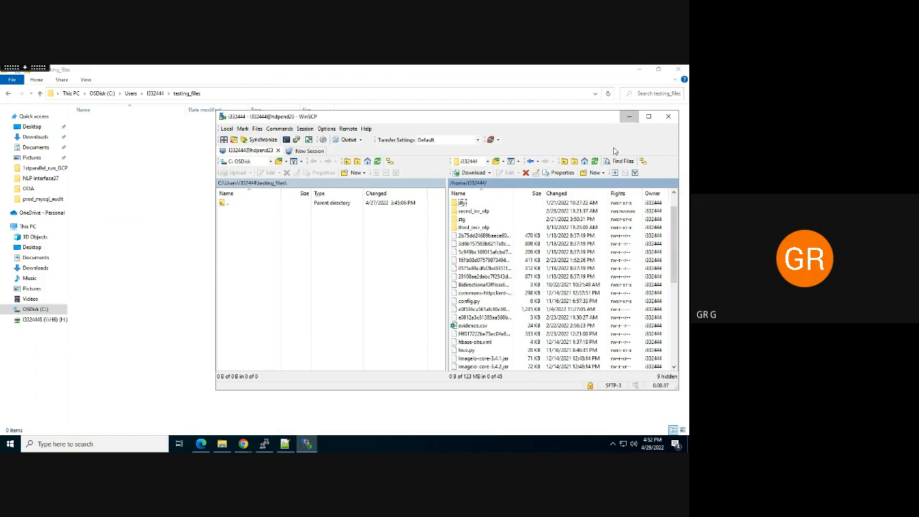
pyautogui.click(627, 117)
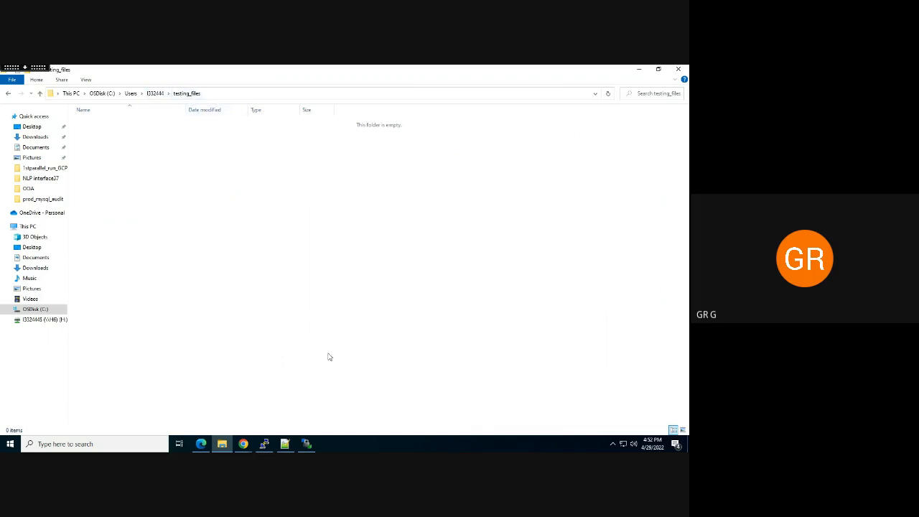
pyautogui.click(307, 445)
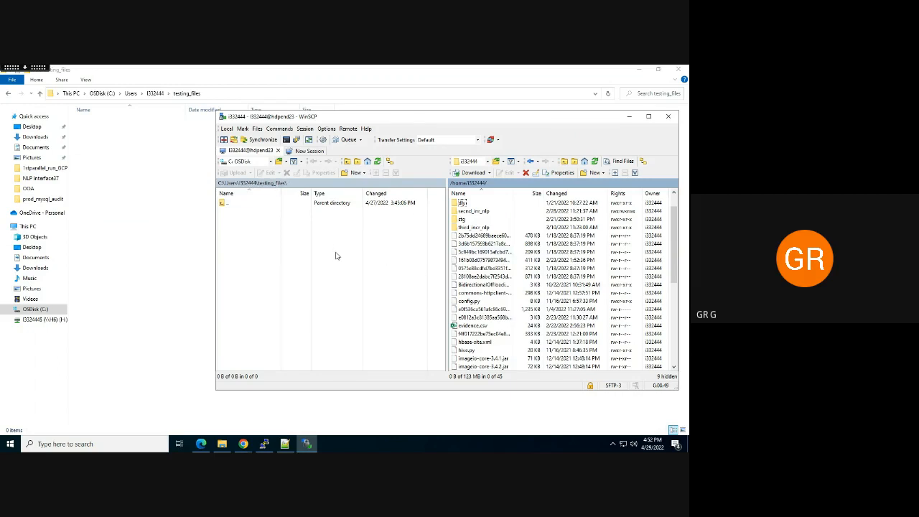
# Copy config.py, hive.py and main.py from the remote panel into local testing_files
pyautogui.click(487, 302)
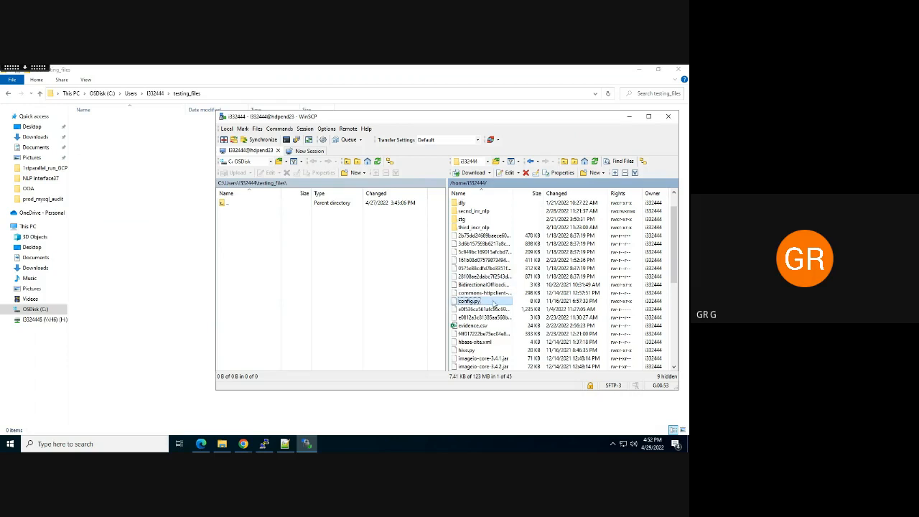
pyautogui.moveTo(494, 304); pyautogui.dragTo(291, 240)
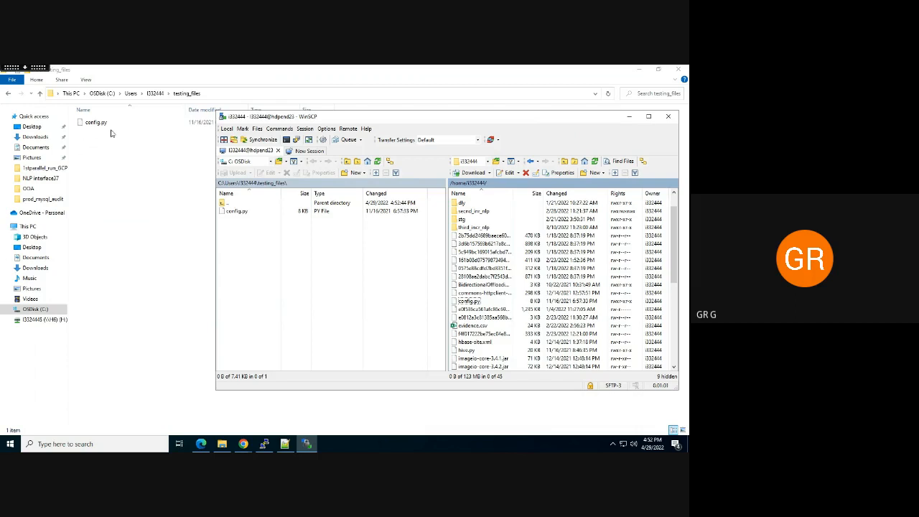
pyautogui.click(478, 351)
pyautogui.moveTo(406, 343); pyautogui.dragTo(267, 237)
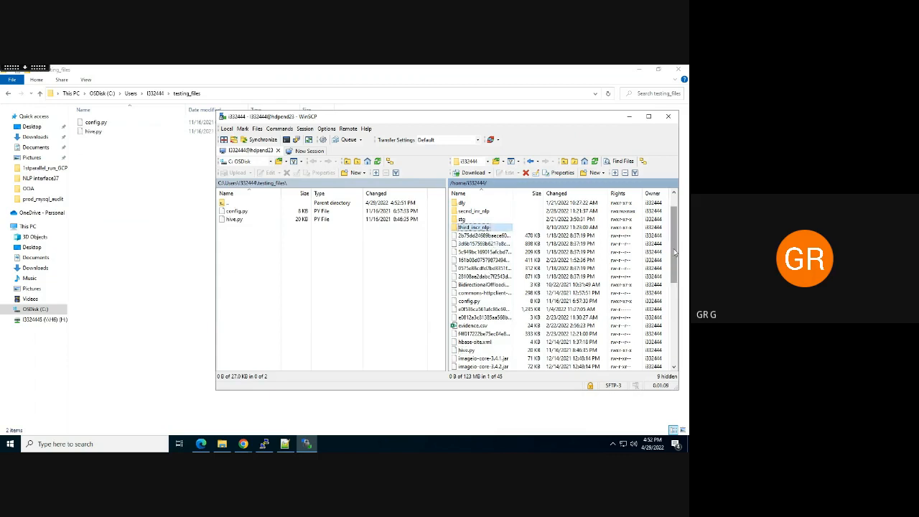
pyautogui.moveTo(675, 251); pyautogui.dragTo(669, 309)
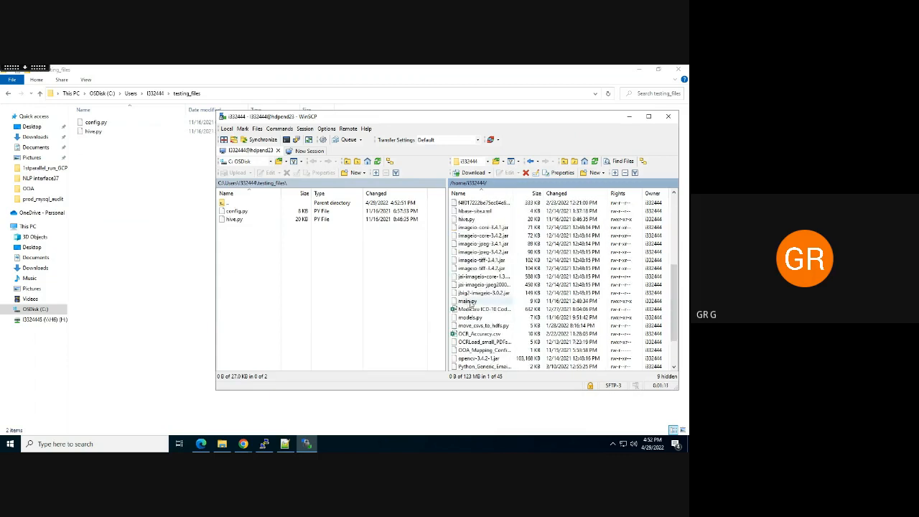
pyautogui.moveTo(467, 301); pyautogui.dragTo(267, 251)
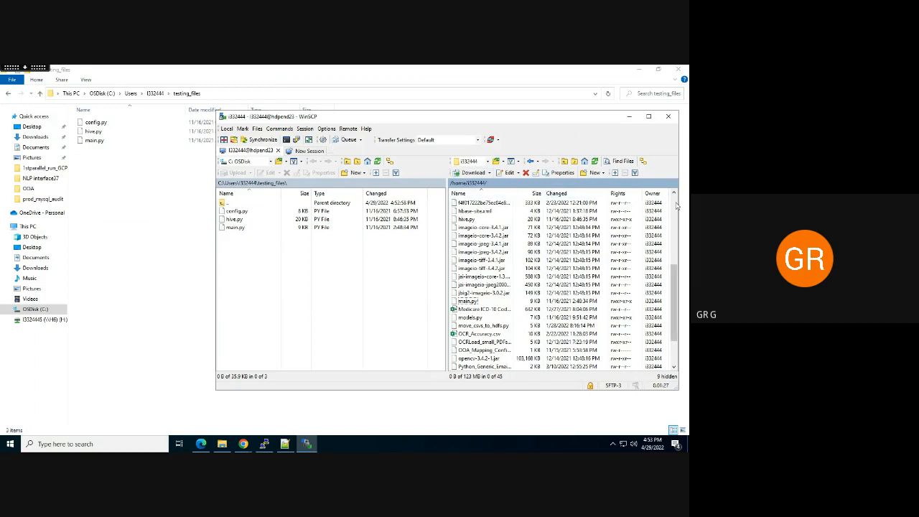
# Scroll the remote file list to the top and switch back to Notepad
pyautogui.scroll(3, 676, 206)
pyautogui.scroll(3, 677, 206)
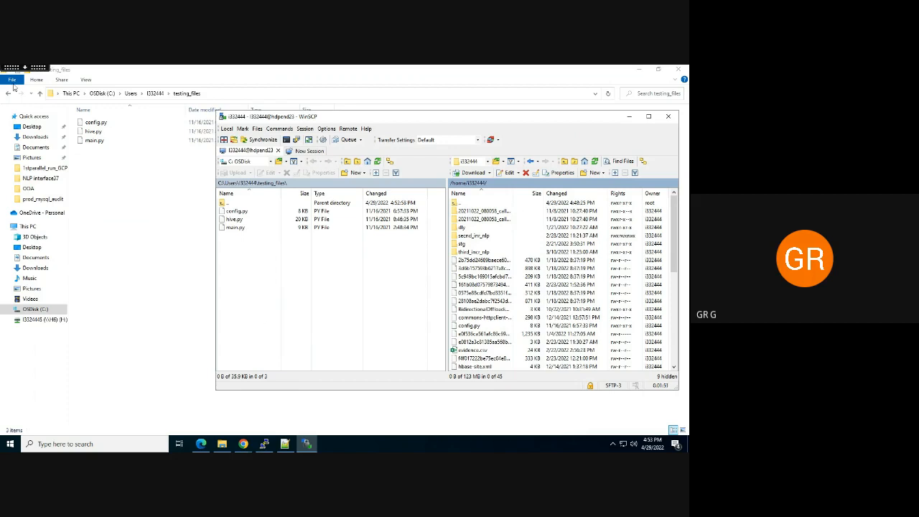
pyautogui.hotkey('alt', 'Tab')
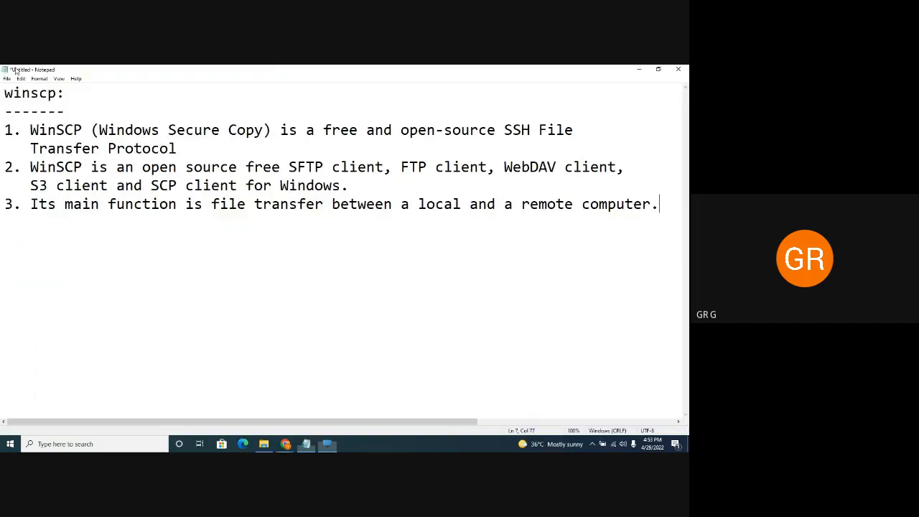